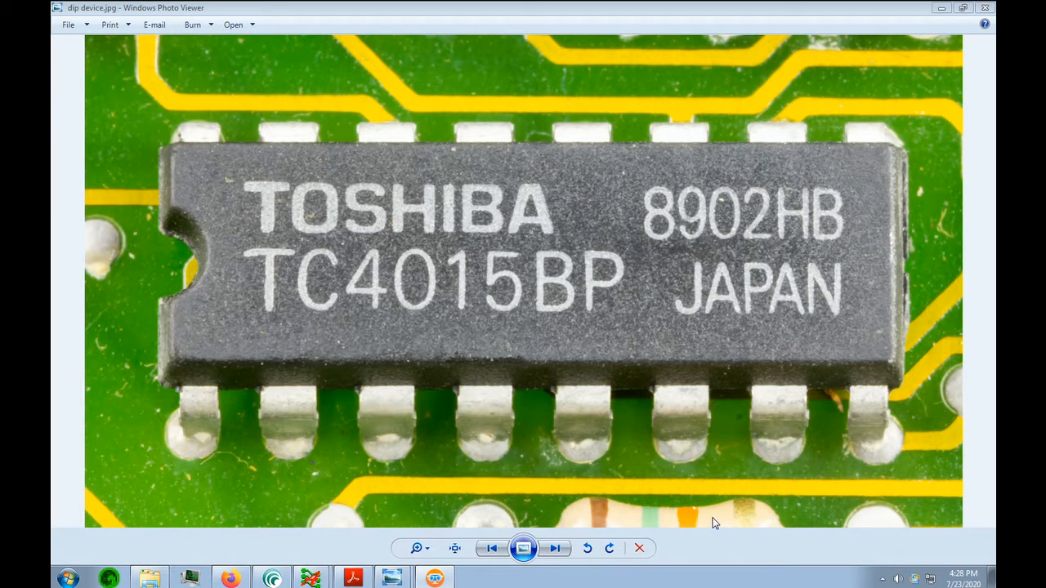
Create a Package symbol (wizard) drawing named dip16 in Allegro PCB Designer after checking the DIP-16 spec sheet in Acrobat Reader.
{"action": "left_click", "coordinate": [353, 578]}
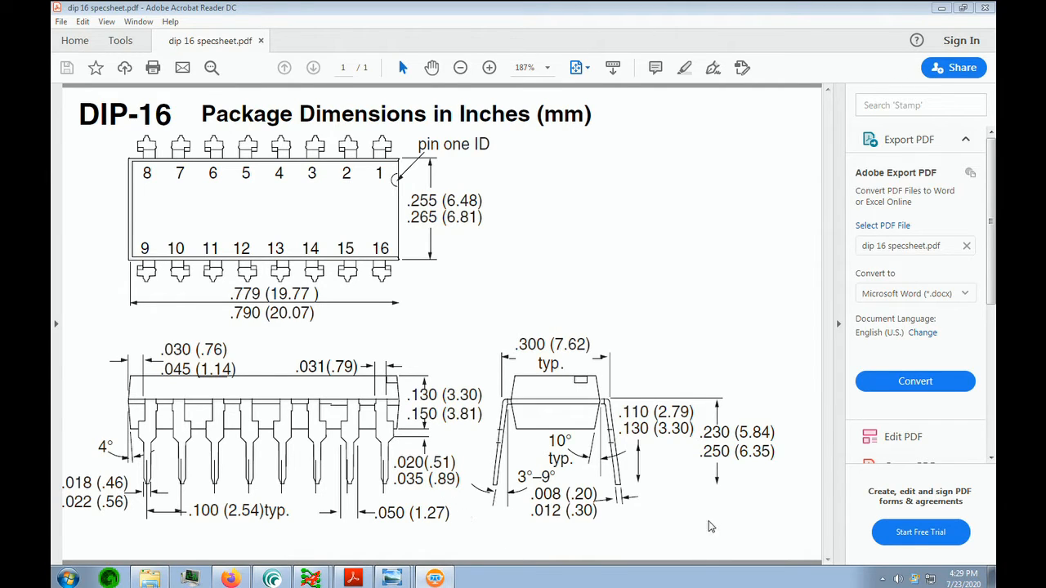
{"action": "key", "text": "alt+Tab"}
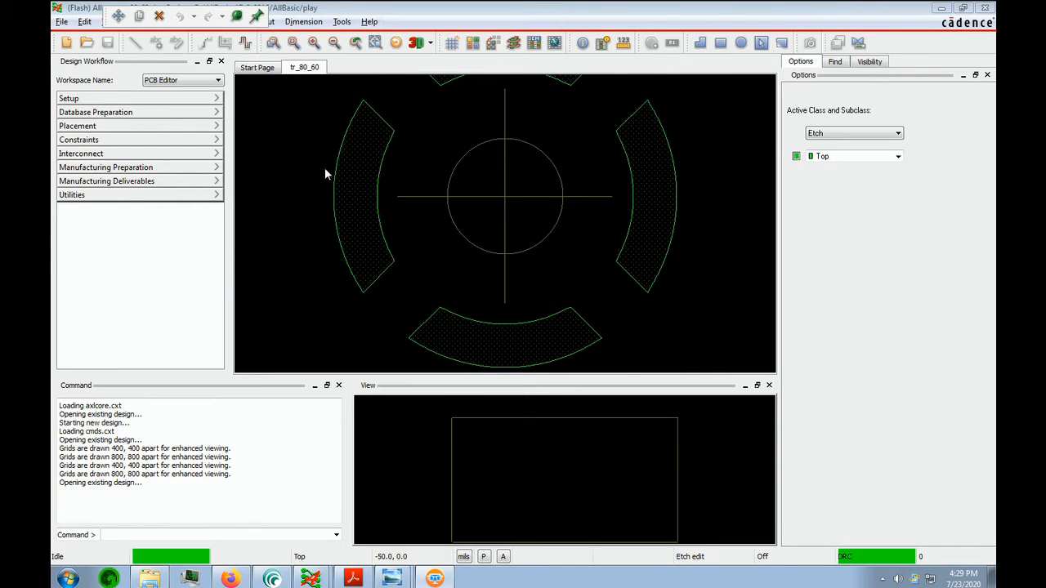
{"action": "left_click", "coordinate": [64, 24]}
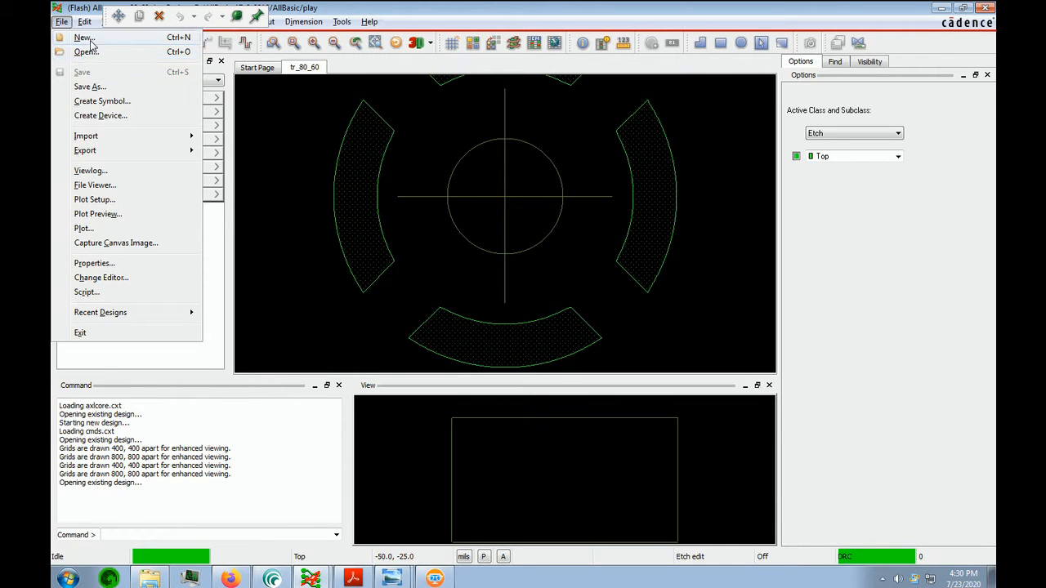
{"action": "left_click", "coordinate": [88, 38]}
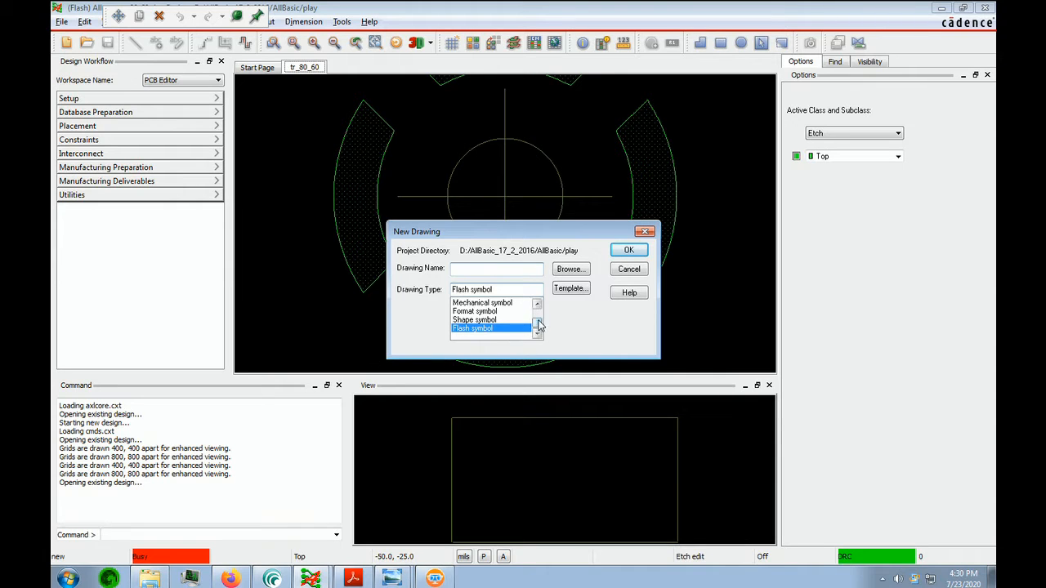
{"action": "left_click_drag", "start_coordinate": [537, 325], "coordinate": [542, 316]}
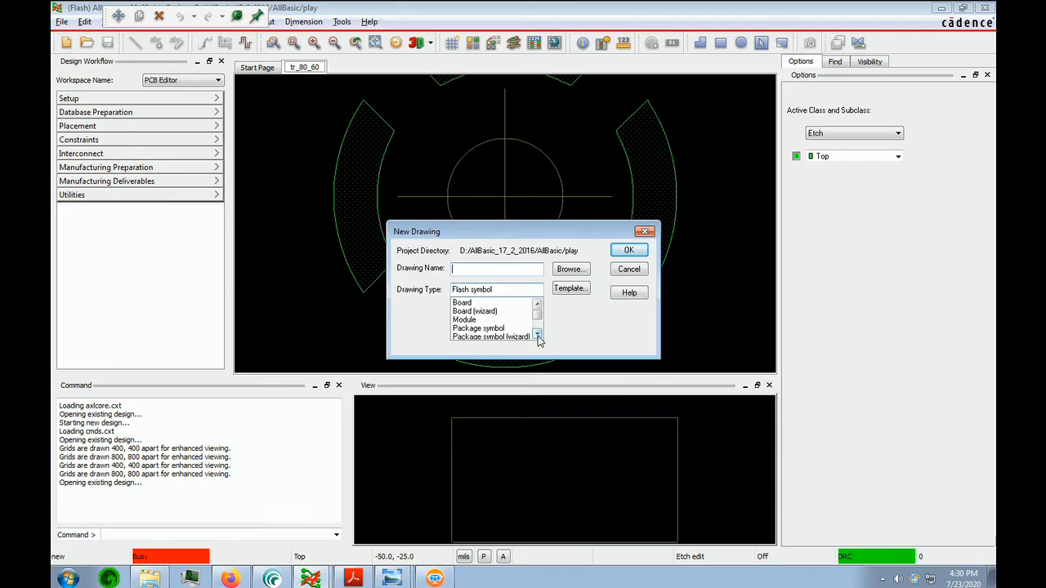
{"action": "left_click", "coordinate": [541, 336]}
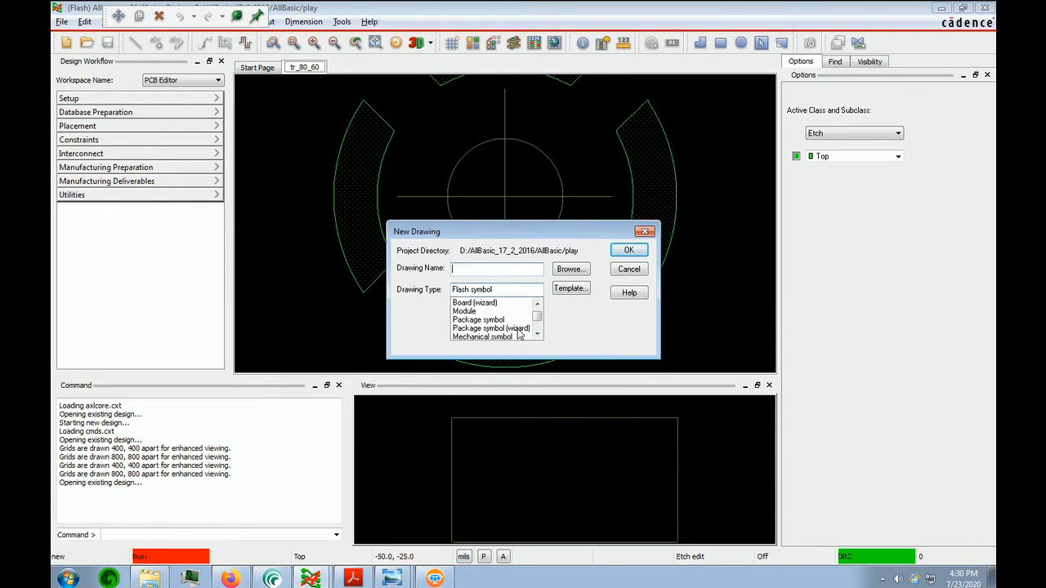
{"action": "left_click", "coordinate": [518, 329]}
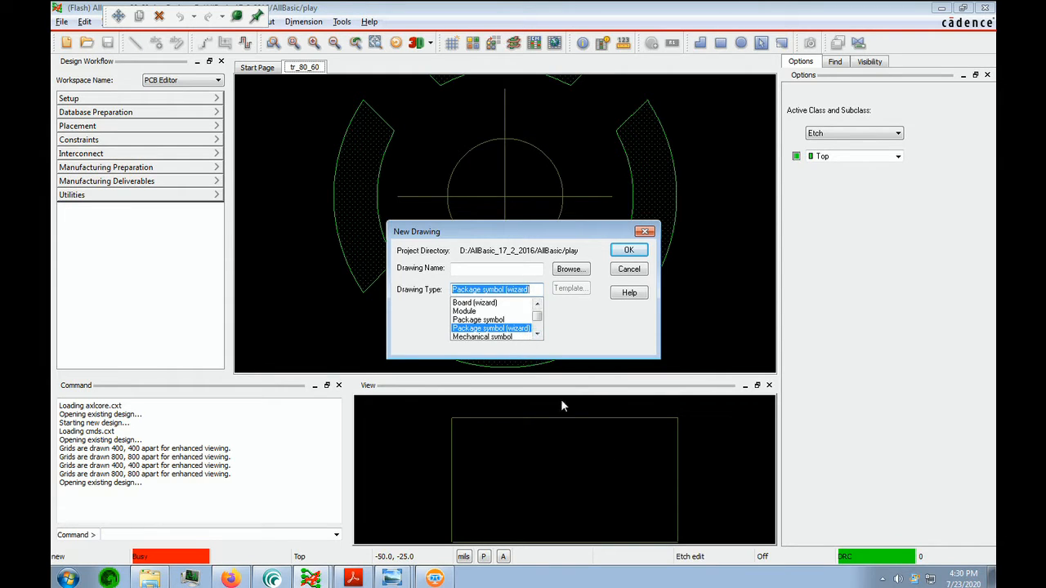
{"action": "left_click", "coordinate": [720, 518]}
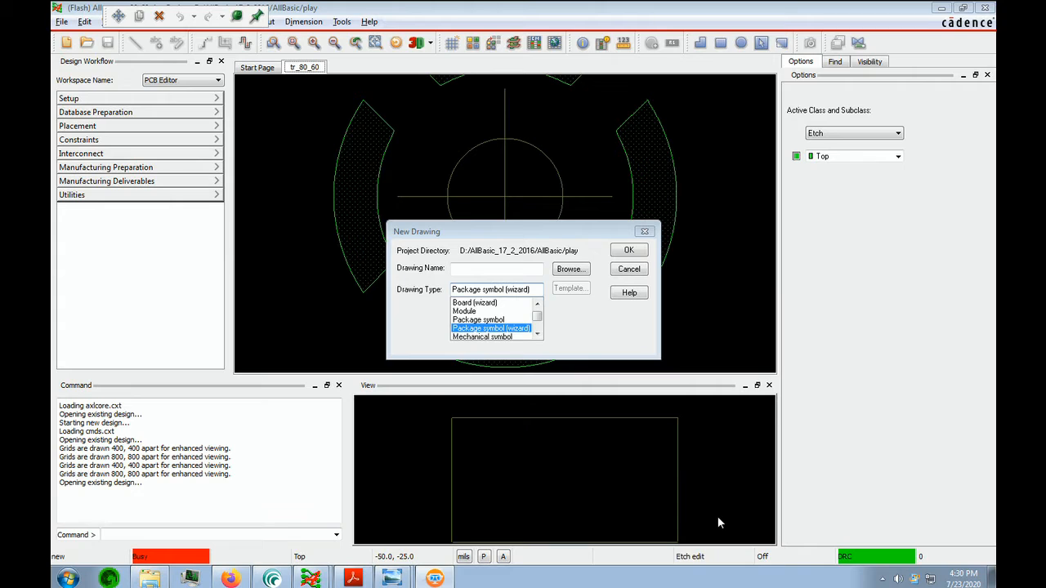
{"action": "left_click", "coordinate": [628, 253]}
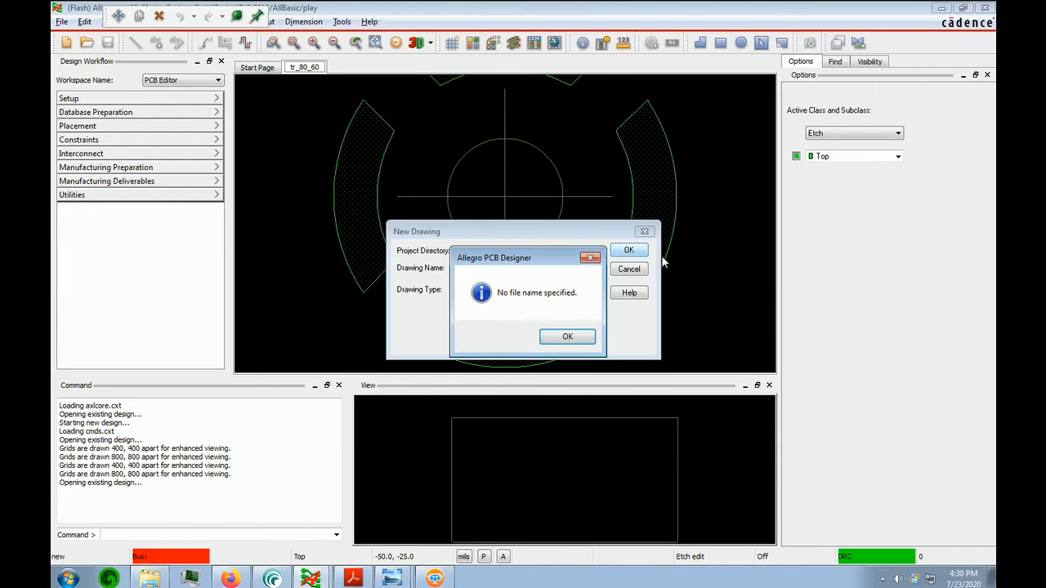
{"action": "left_click", "coordinate": [565, 337]}
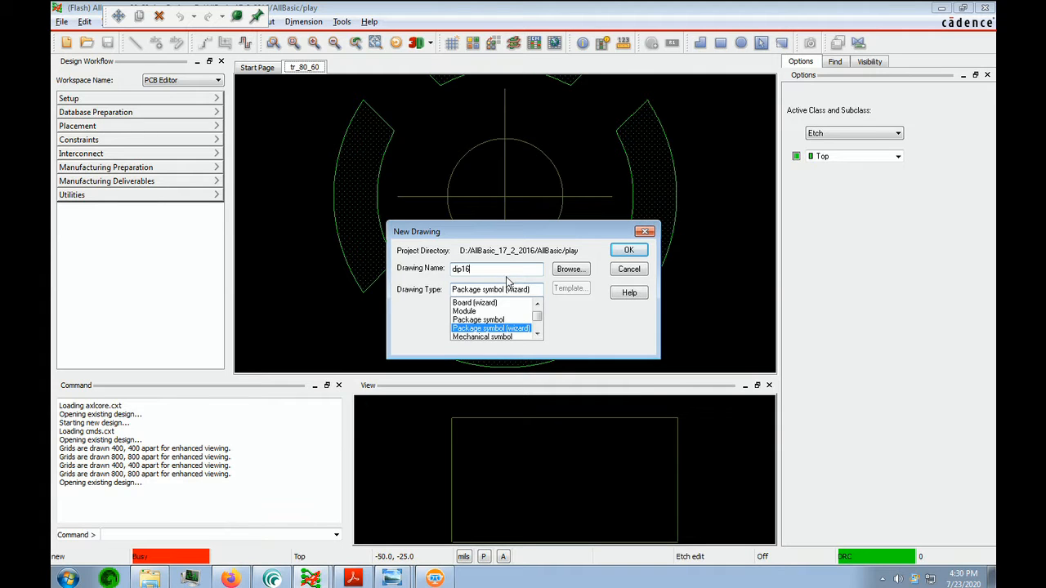
{"action": "left_click", "coordinate": [628, 252]}
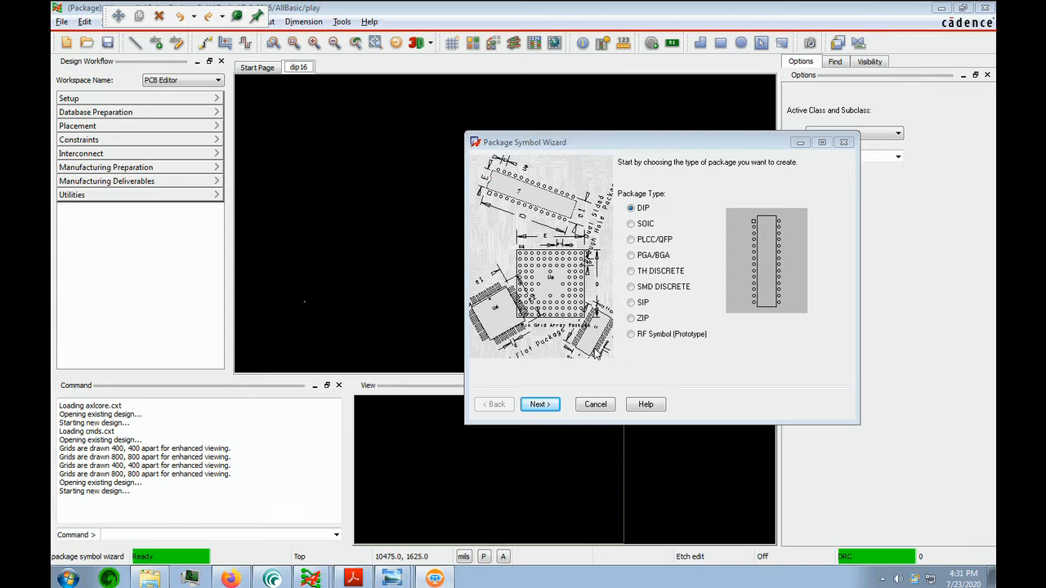
Choose the DIP package type and load the default Cadence supplied template in the Package Symbol Wizard.
{"action": "left_click", "coordinate": [539, 406]}
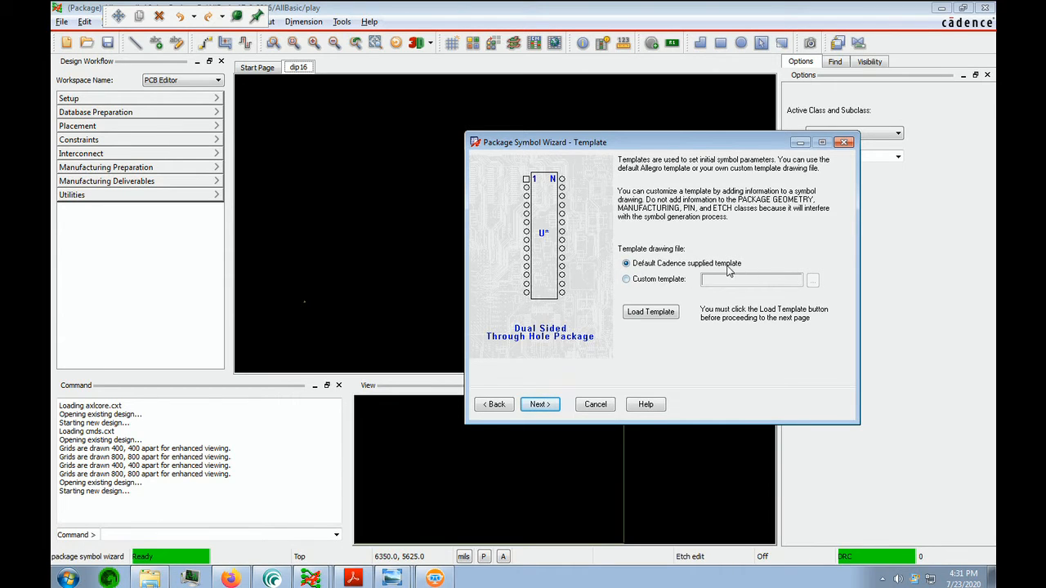
{"action": "left_click", "coordinate": [651, 312]}
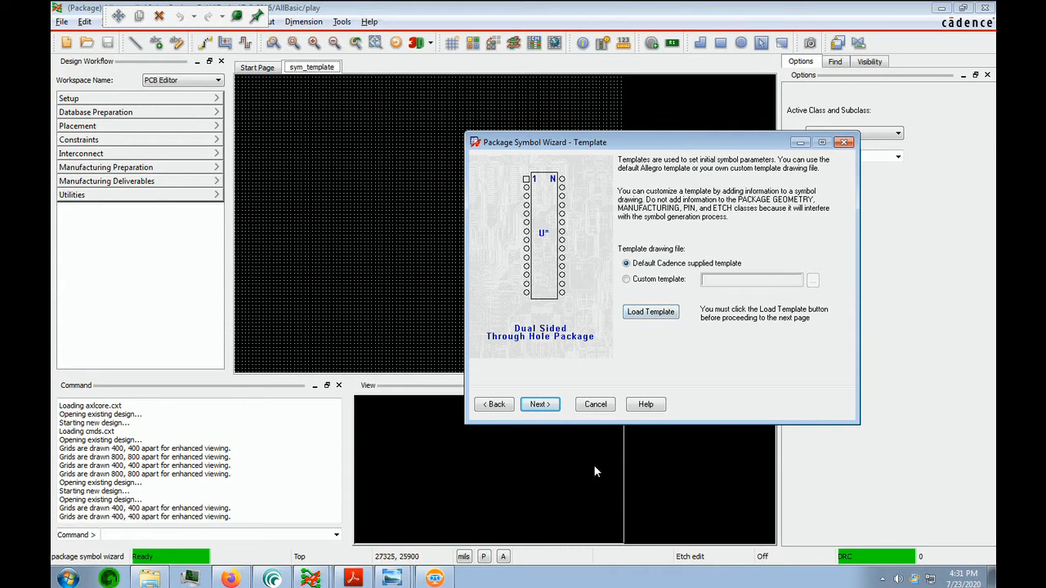
{"action": "left_click", "coordinate": [540, 407]}
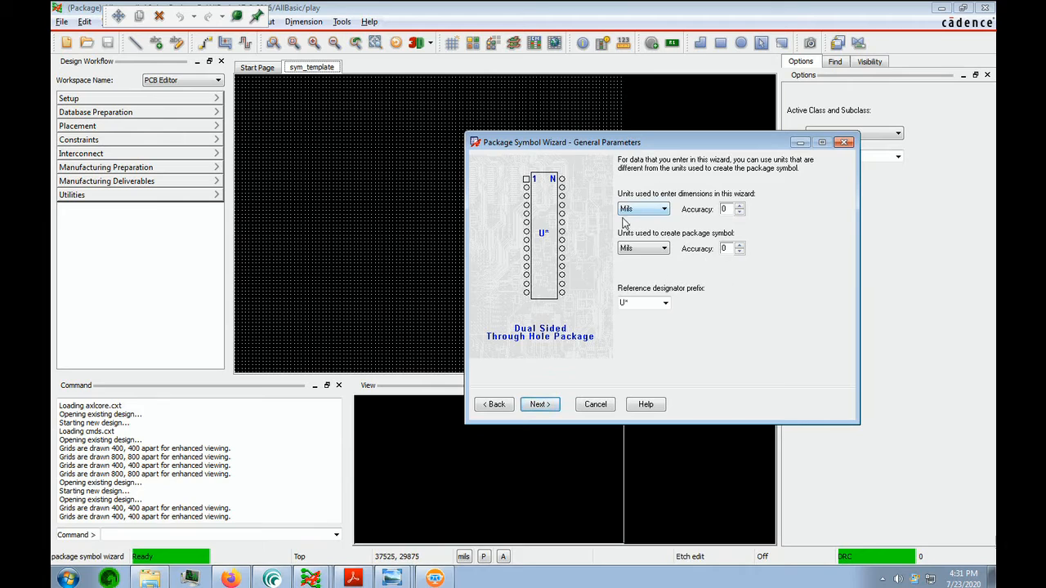
Set the accuracy to 1 for both the wizard's dimension-entry units and the package symbol units.
{"action": "left_click", "coordinate": [740, 207]}
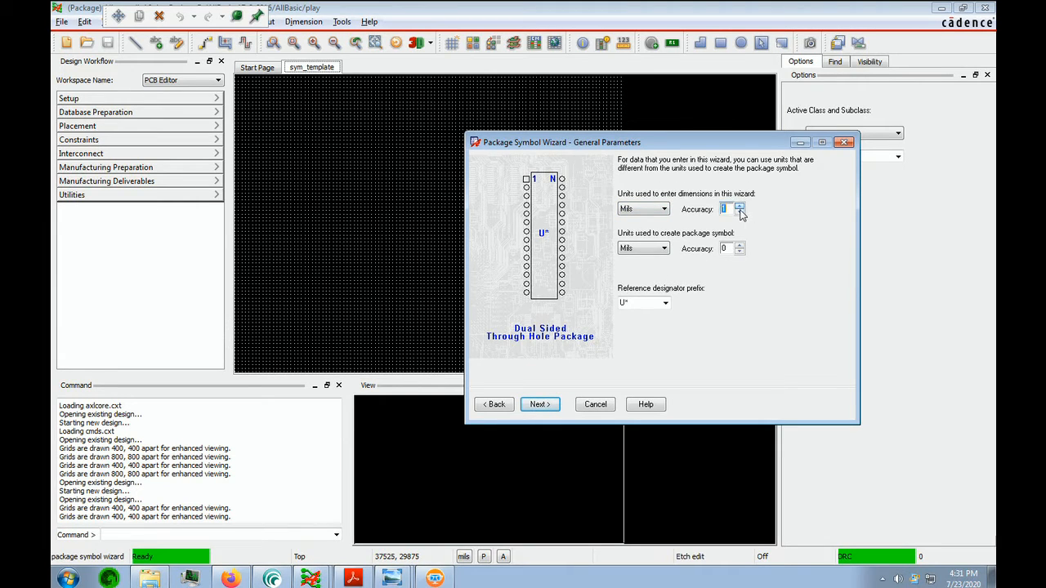
{"action": "left_click", "coordinate": [739, 245]}
{"action": "left_click", "coordinate": [540, 405]}
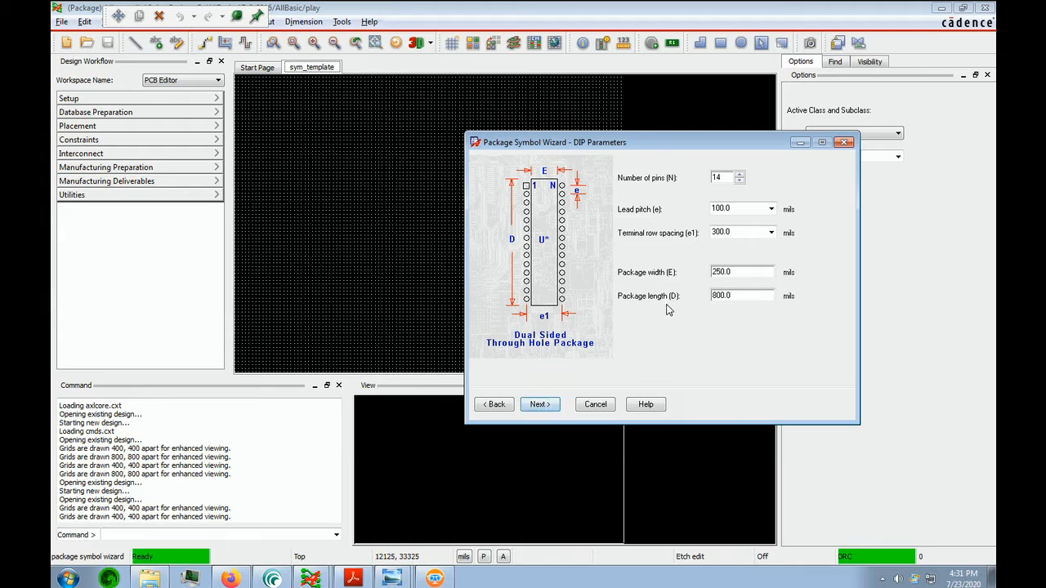
Set the DIP parameters to 16 pins, package width 265 mils and package length 790 mils, consulting the spec sheet.
{"action": "left_click", "coordinate": [740, 174]}
{"action": "left_click", "coordinate": [740, 175]}
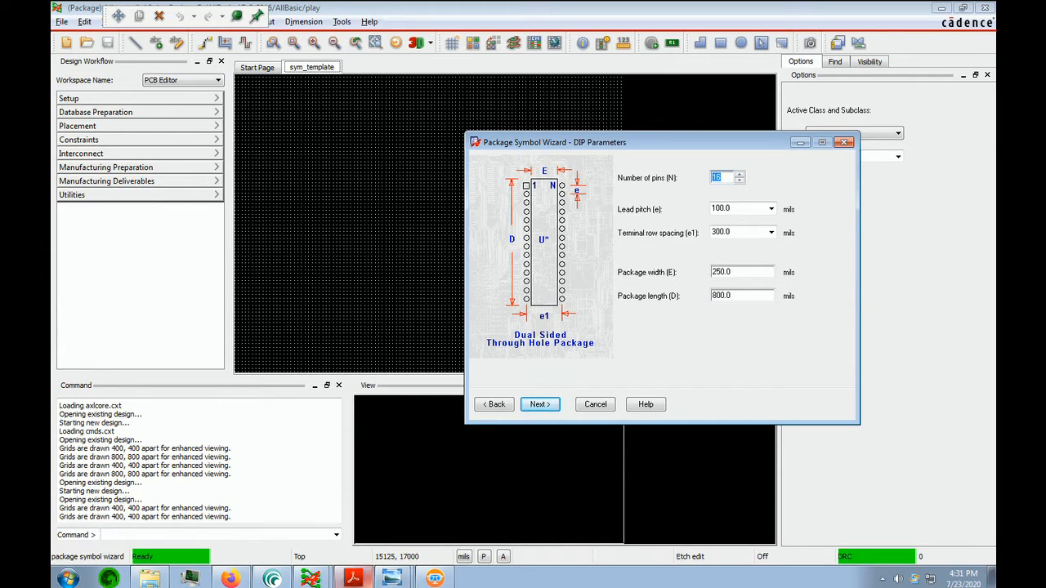
{"action": "left_click", "coordinate": [359, 580]}
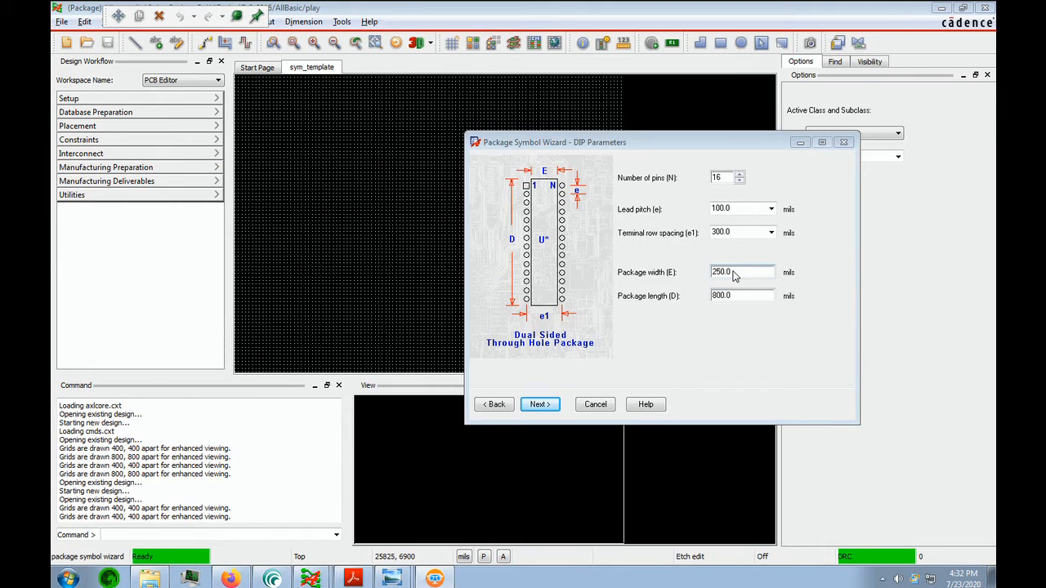
{"action": "left_click_drag", "start_coordinate": [737, 276], "coordinate": [685, 278]}
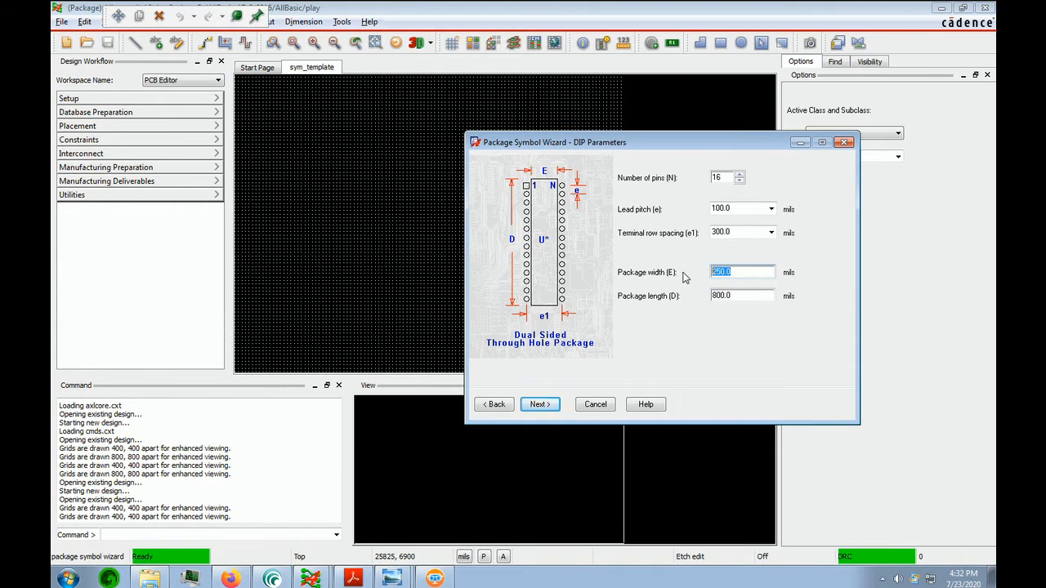
{"action": "type", "text": "265"}
{"action": "left_click_drag", "start_coordinate": [744, 299], "coordinate": [675, 299]}
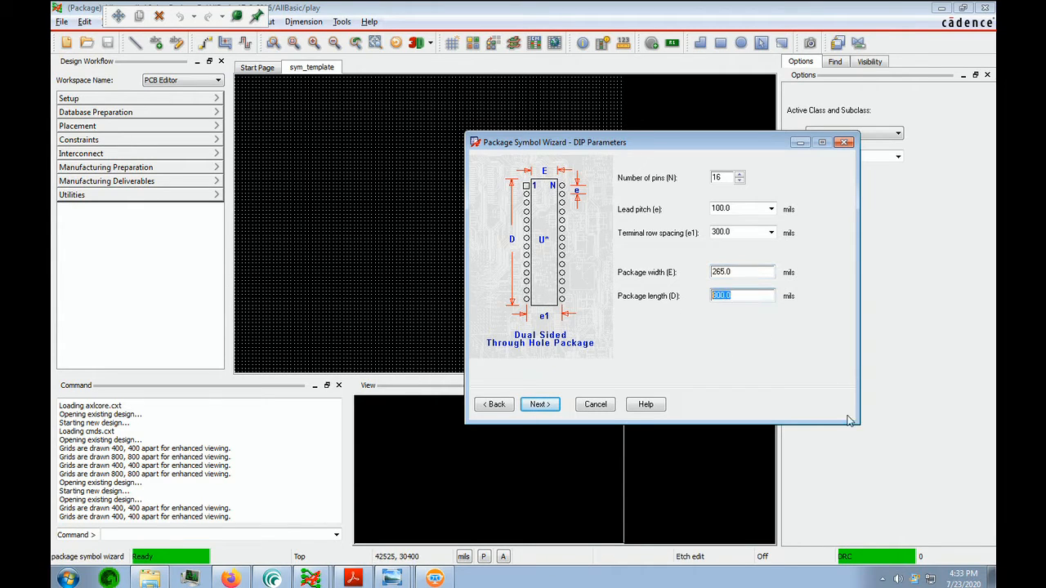
{"action": "type", "text": "790.0"}
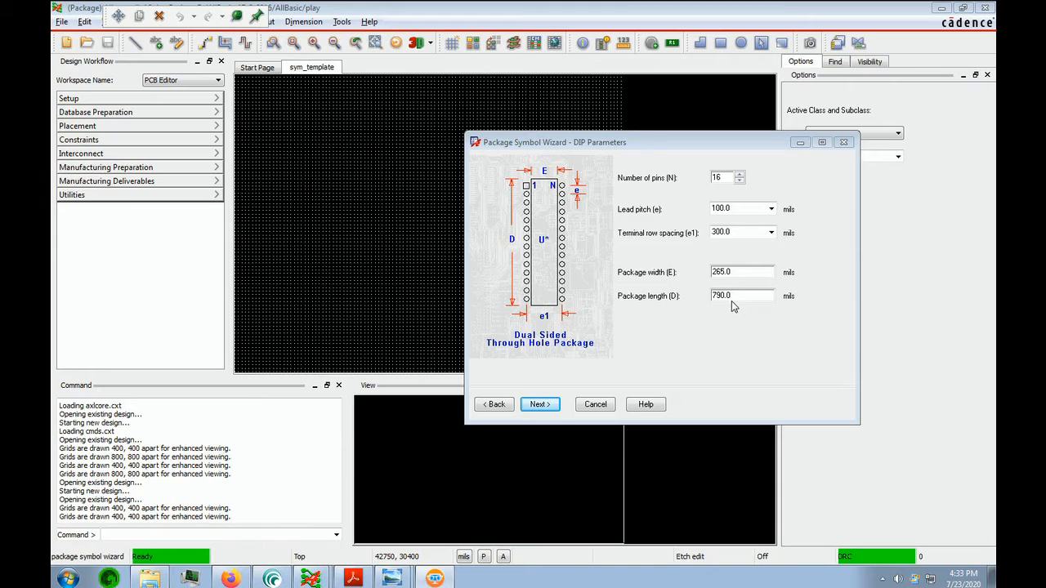
{"action": "left_click", "coordinate": [538, 405]}
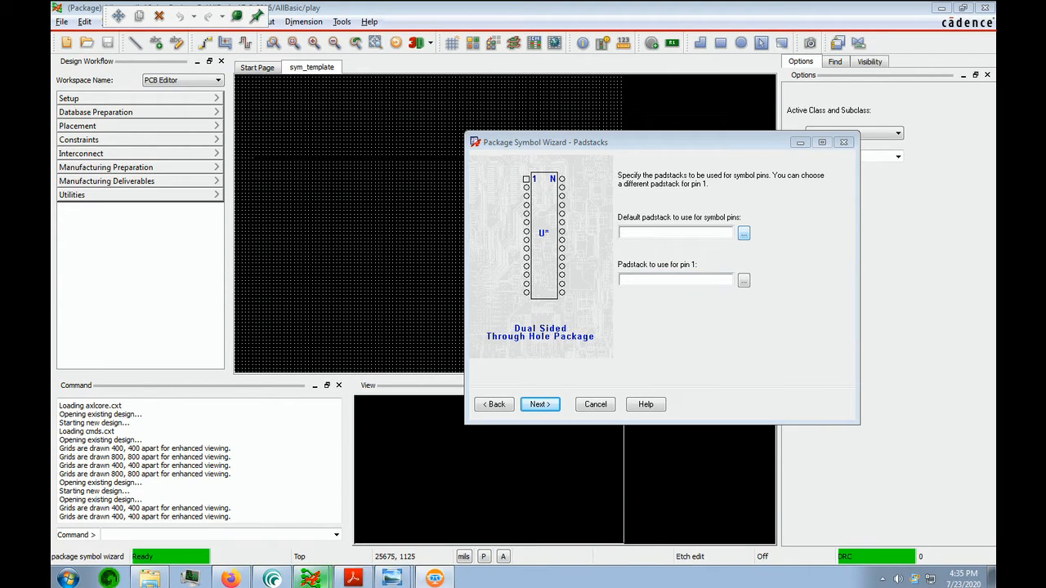
Check the spec sheet and assign padstack 60C38d as the default for the symbol pins.
{"action": "left_click", "coordinate": [353, 579]}
{"action": "left_click", "coordinate": [743, 234]}
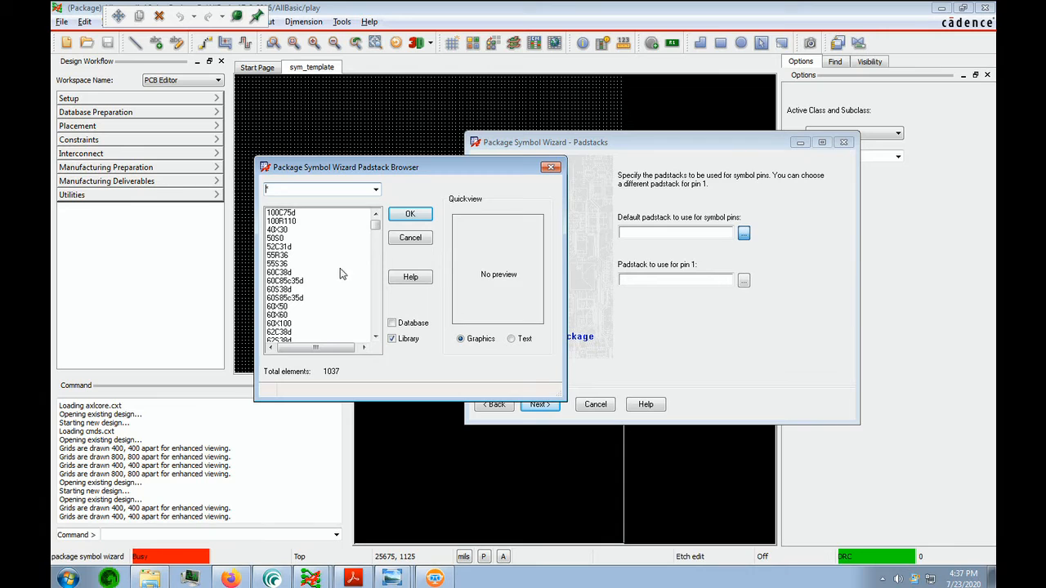
{"action": "mouse_move", "coordinate": [375, 225]}
{"action": "left_mouse_down"}
{"action": "mouse_move", "coordinate": [380, 261]}
{"action": "mouse_move", "coordinate": [381, 224]}
{"action": "left_mouse_up"}
{"action": "left_click", "coordinate": [284, 275]}
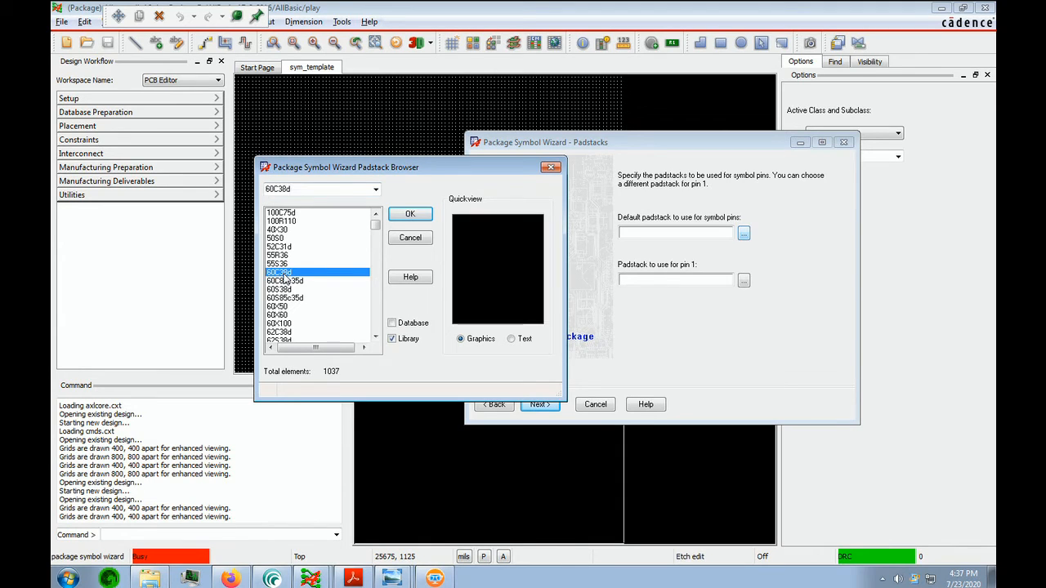
{"action": "left_click", "coordinate": [410, 214]}
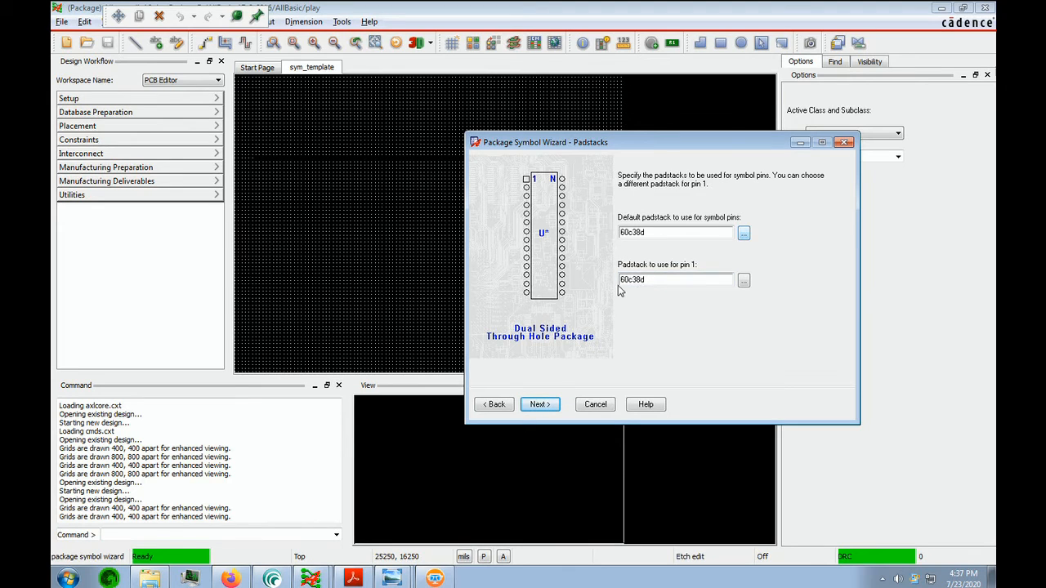
Assign padstack 60S38d to pin 1 and accept the padstack settings.
{"action": "left_click", "coordinate": [744, 281]}
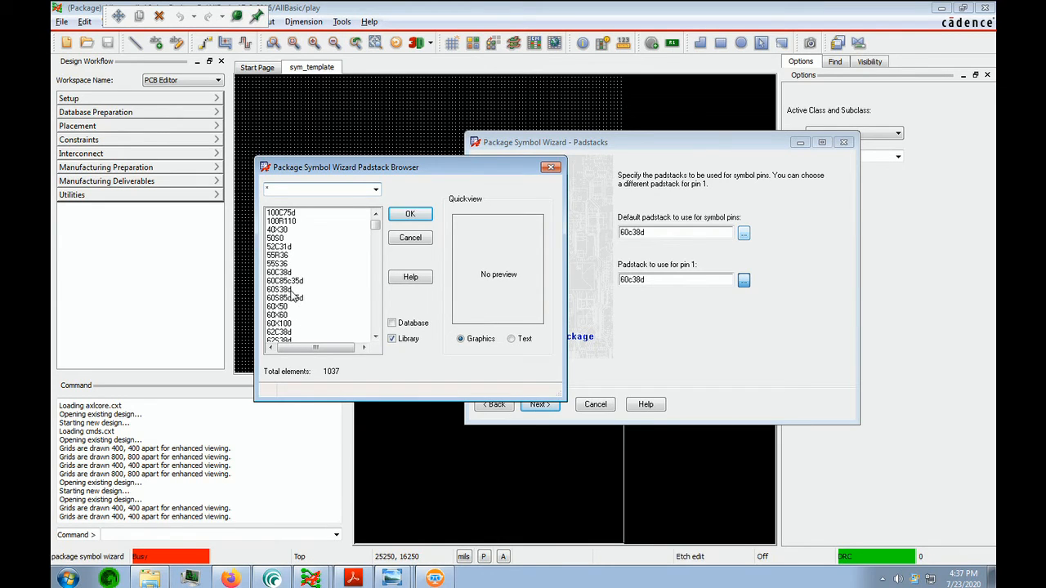
{"action": "left_click", "coordinate": [282, 291]}
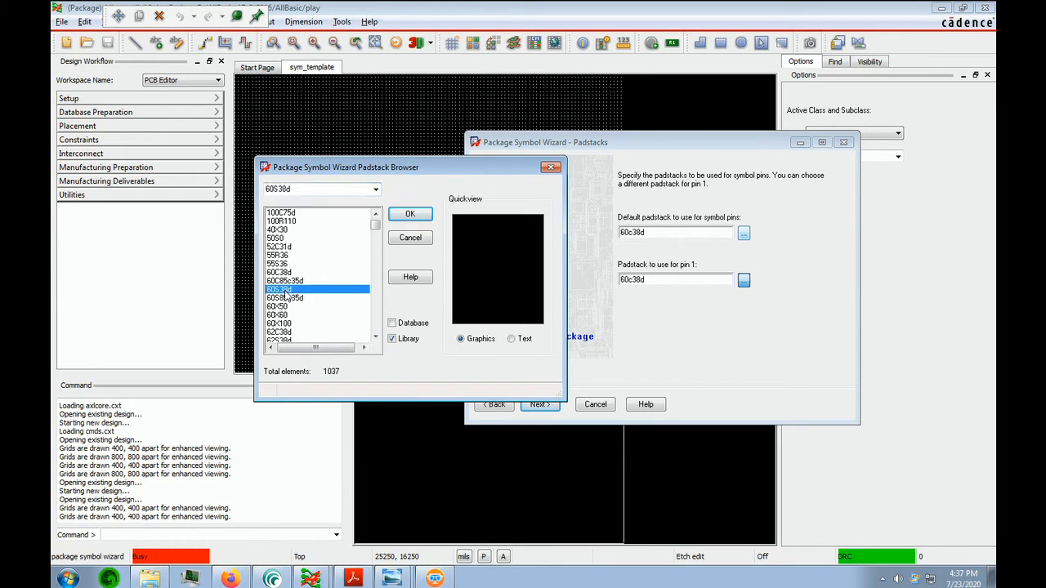
{"action": "left_click", "coordinate": [411, 215]}
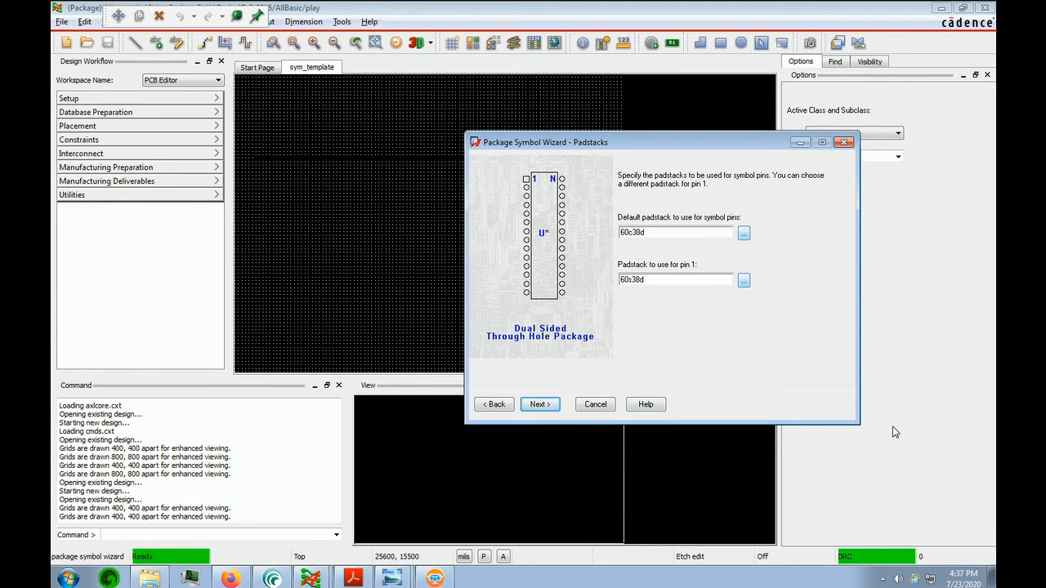
{"action": "left_click", "coordinate": [537, 406]}
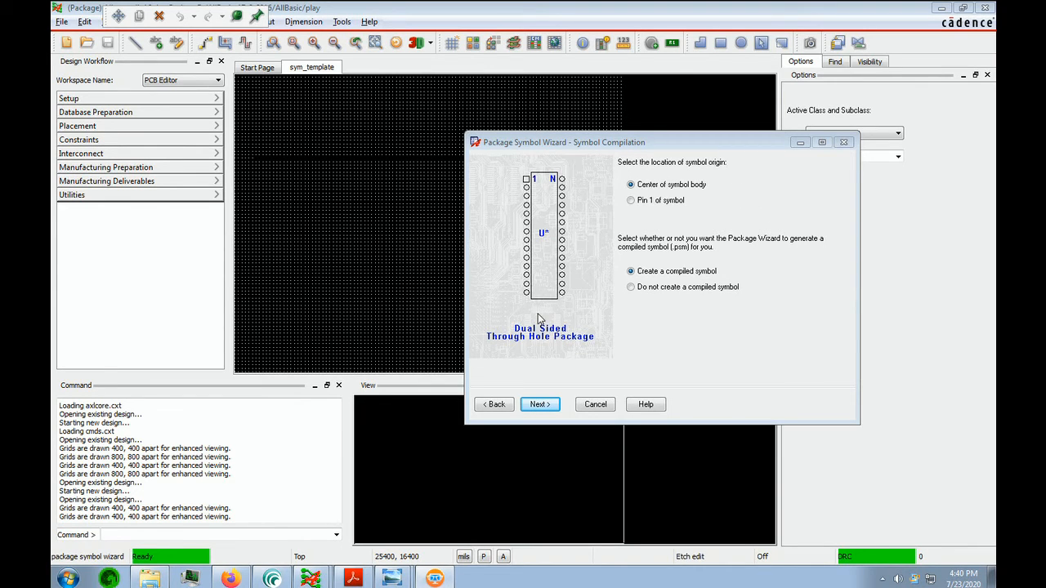
Set the symbol origin to pin 1 and finish the wizard, generating the compiled dip16 symbol.
{"action": "left_click", "coordinate": [633, 203]}
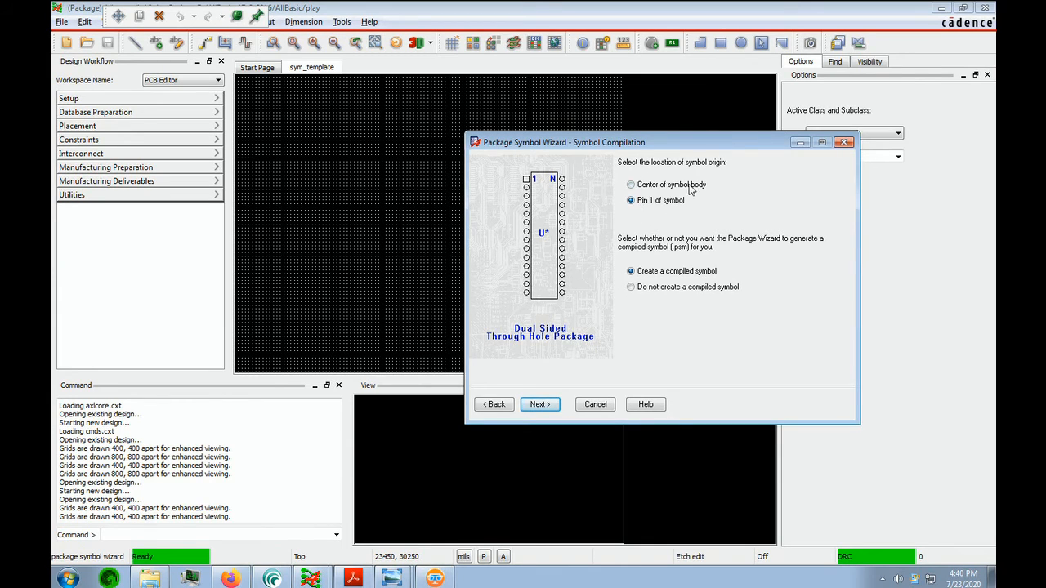
{"action": "left_click", "coordinate": [856, 451]}
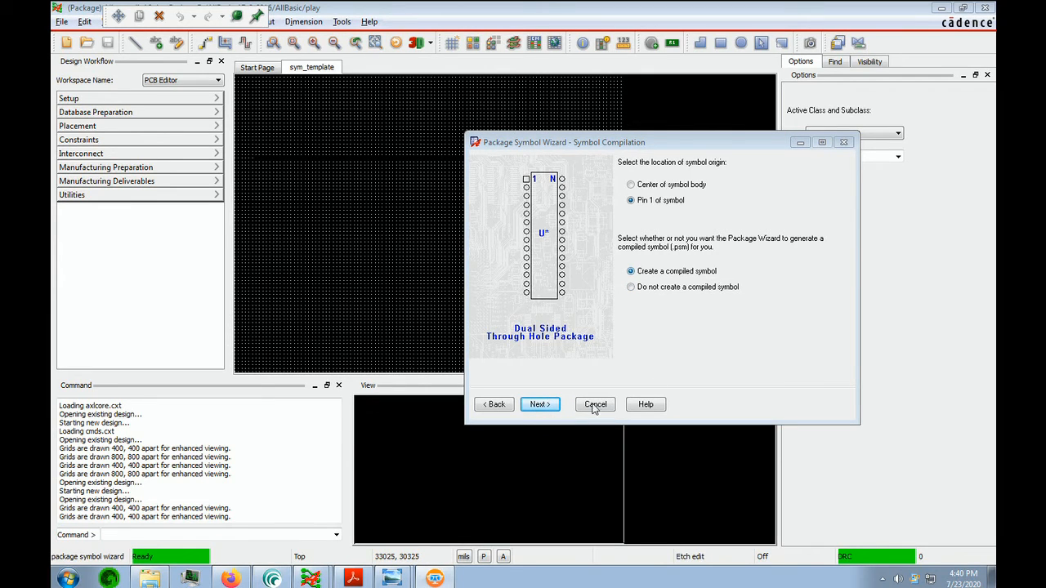
{"action": "left_click", "coordinate": [540, 409]}
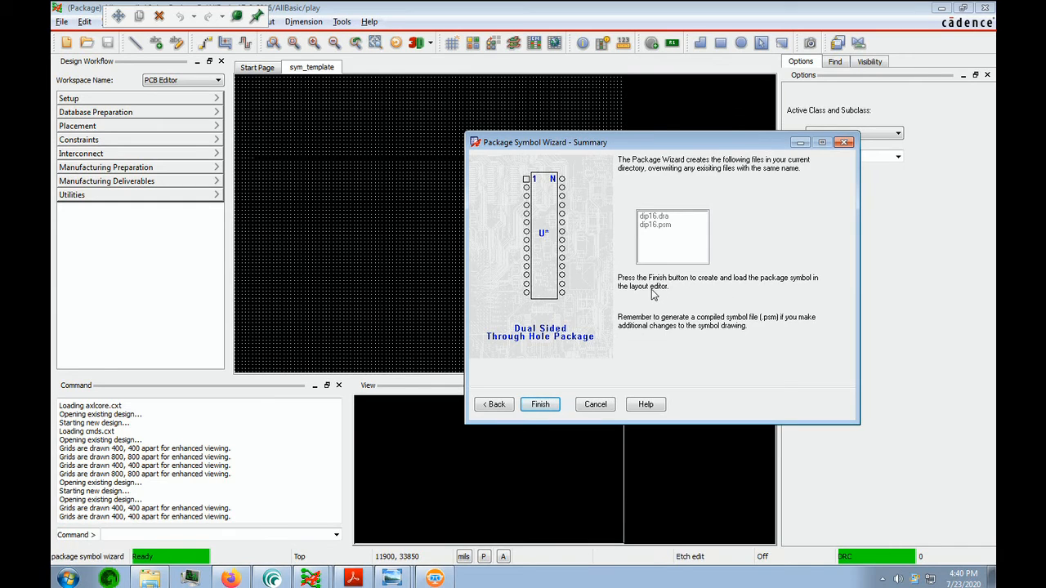
{"action": "left_click", "coordinate": [539, 405]}
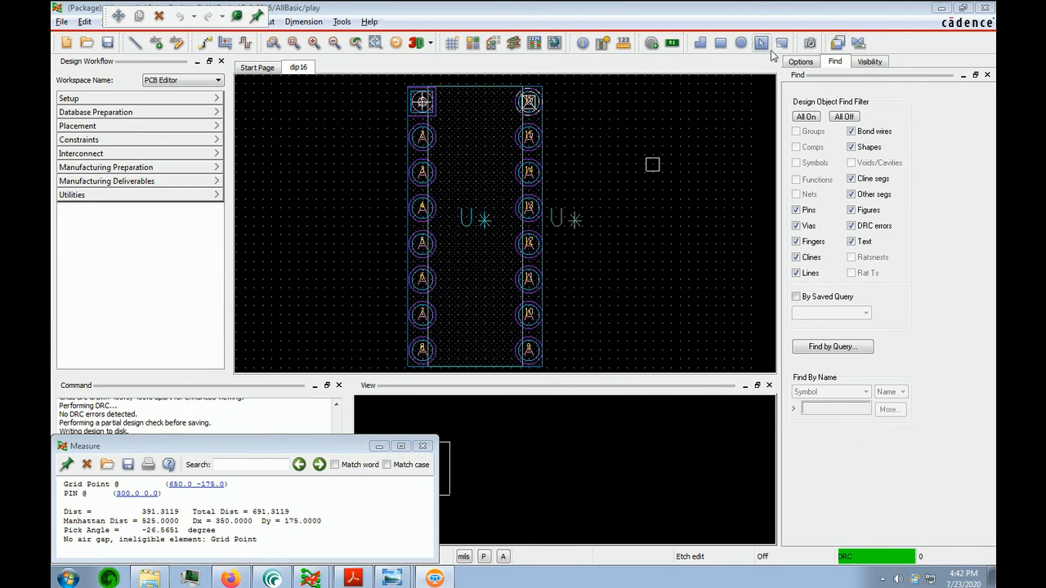
Measure the horizontal spacing between pins 1 and 16 and the vertical spacing between pins 1 and 2.
{"action": "left_click", "coordinate": [624, 44]}
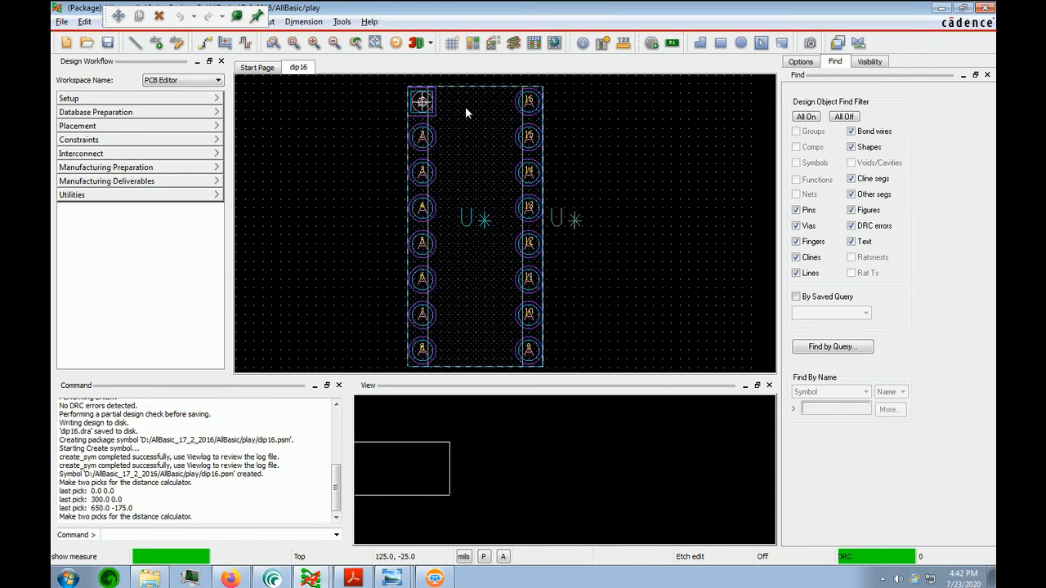
{"action": "left_click", "coordinate": [422, 103]}
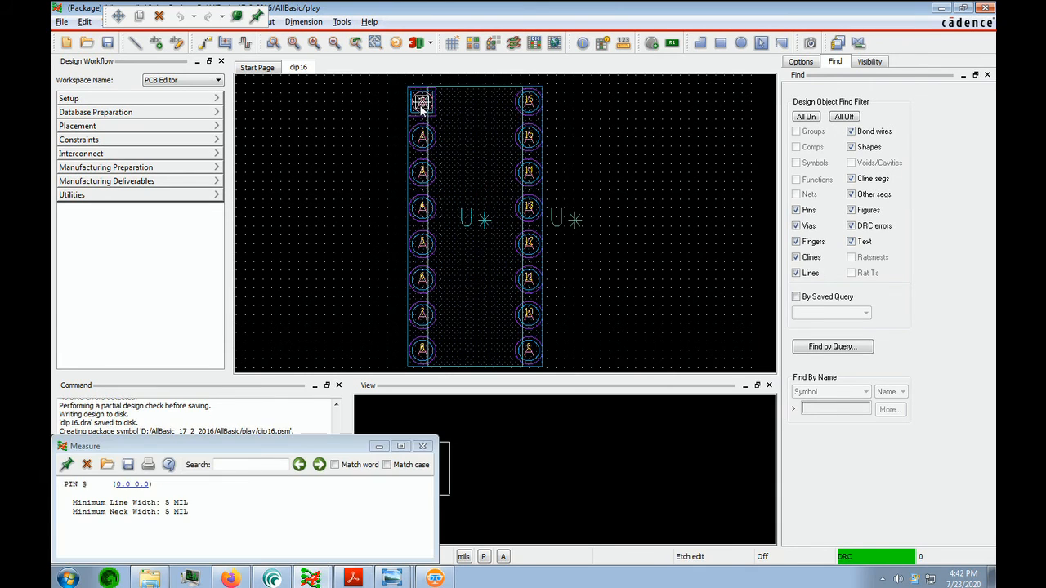
{"action": "left_click", "coordinate": [528, 102]}
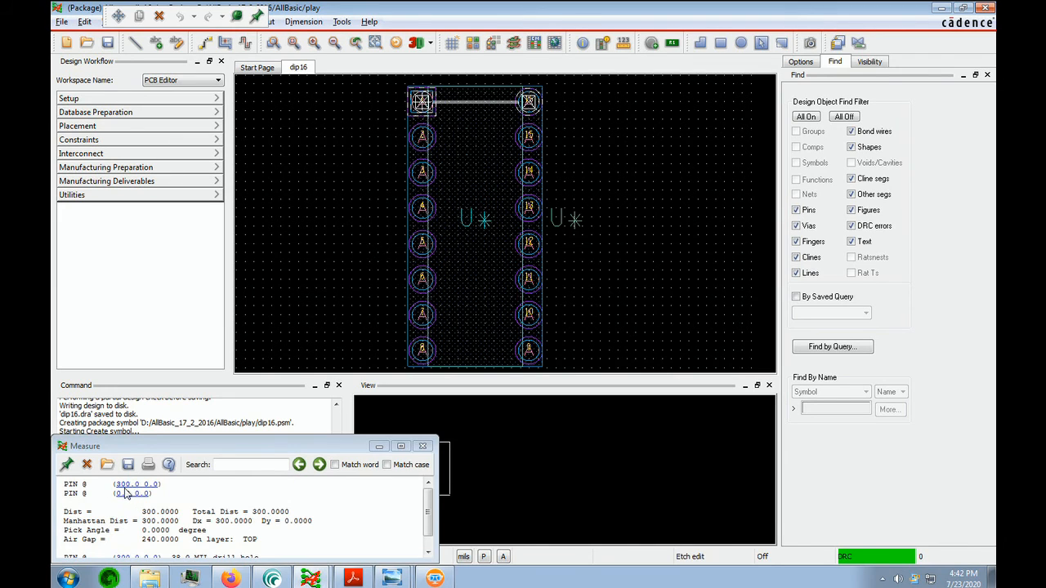
{"action": "left_click", "coordinate": [422, 105]}
{"action": "left_click", "coordinate": [419, 138]}
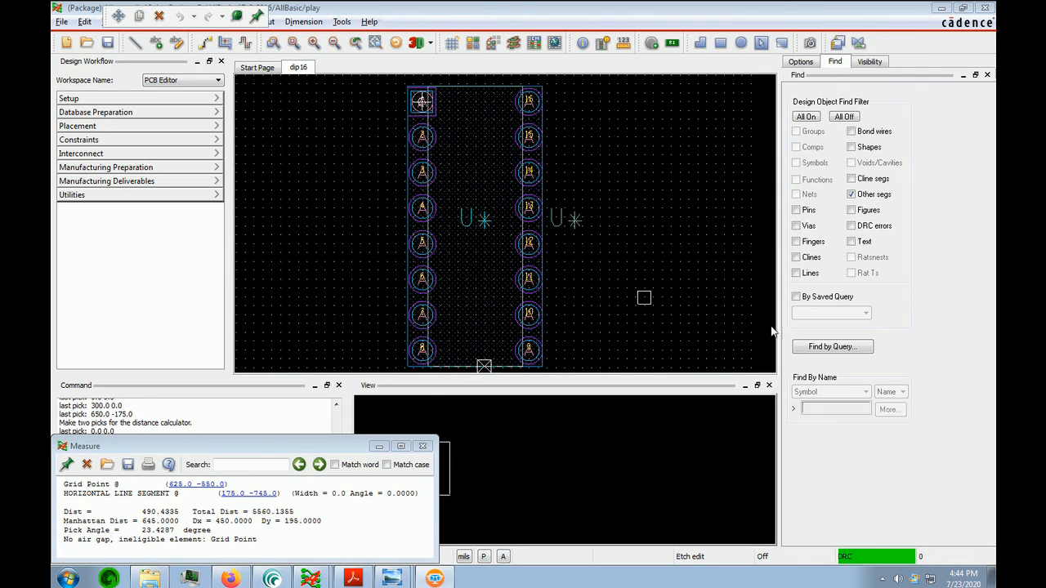
Measure the package outline's length between its two horizontal edges and its width between the two vertical edges, matching only other segments.
{"action": "left_click", "coordinate": [476, 86]}
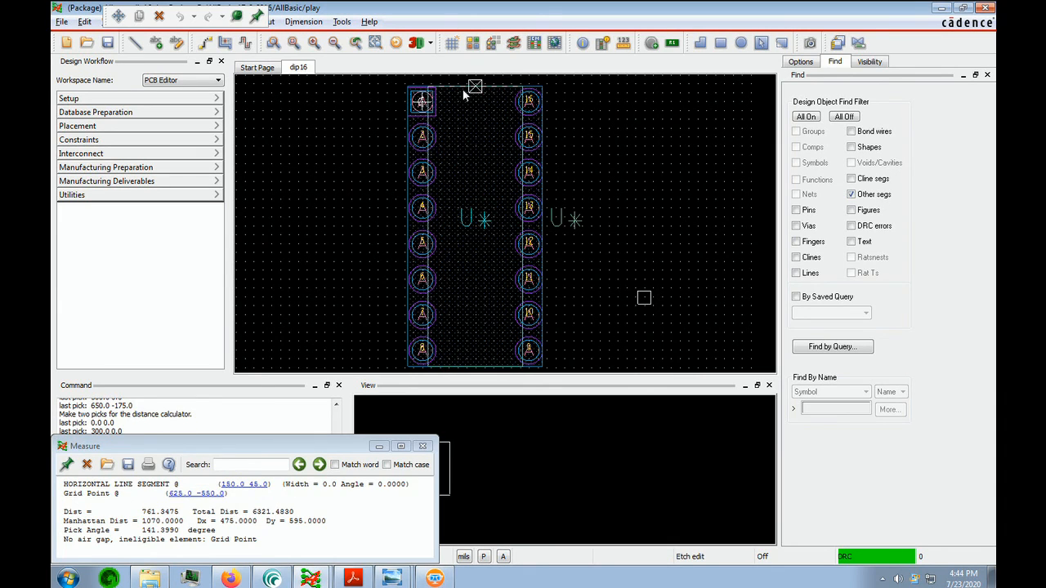
{"action": "left_click", "coordinate": [476, 368]}
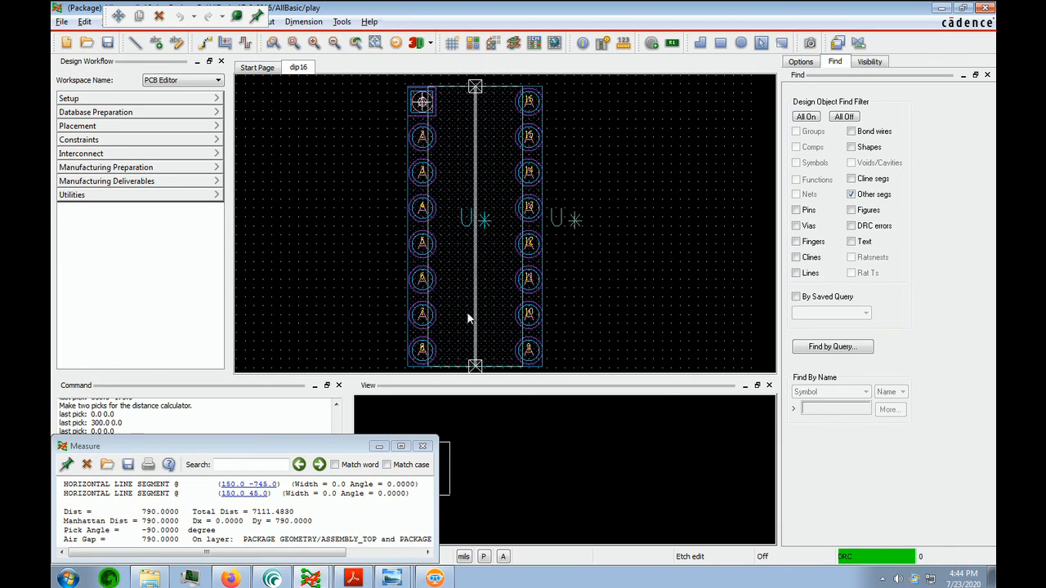
{"action": "left_click", "coordinate": [425, 298]}
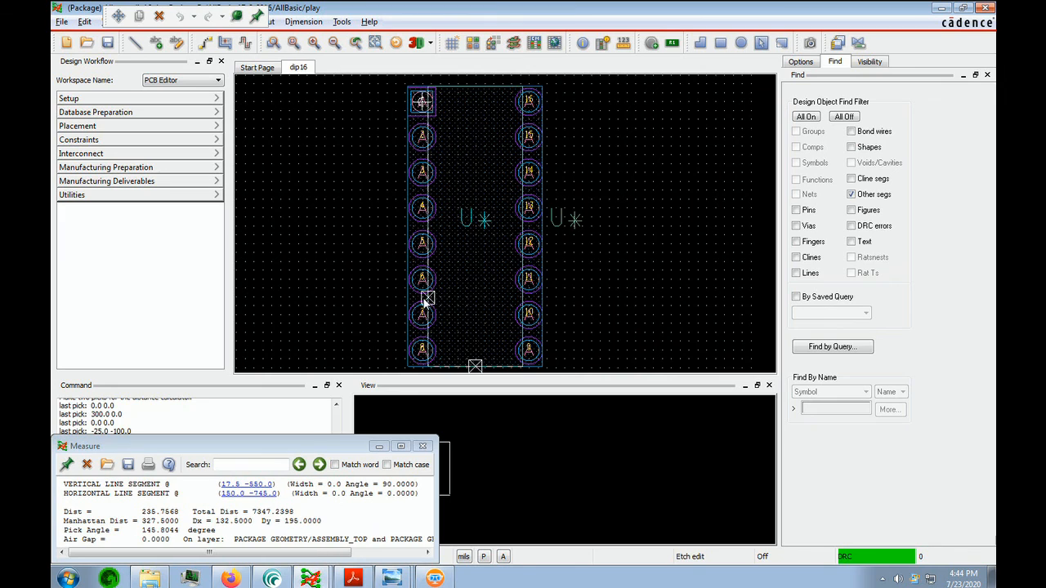
{"action": "left_click", "coordinate": [525, 299]}
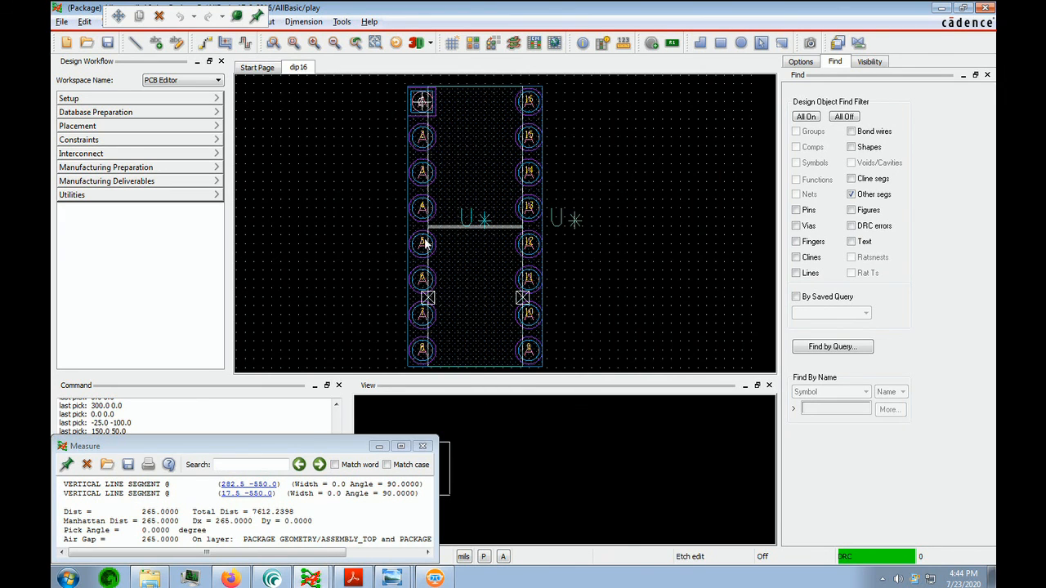